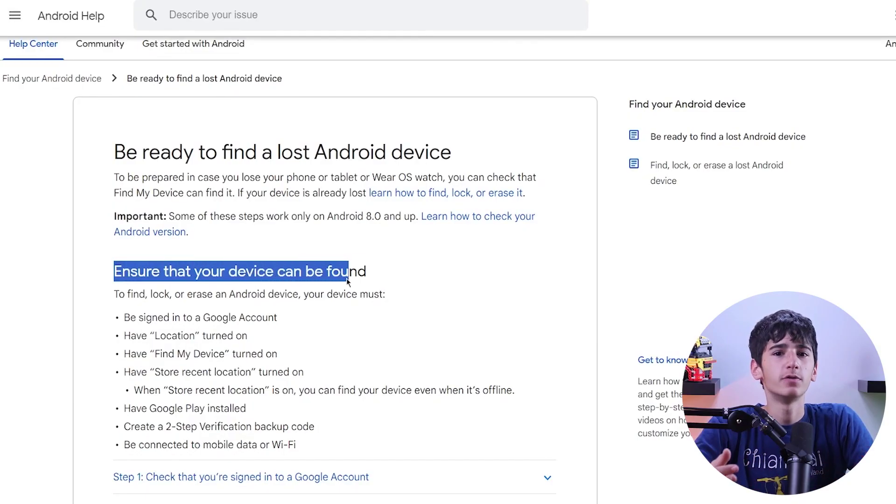
Step: Highlight the Location, Store recent location, offline-finding note, and mobile data or Wi-Fi requirements
{"action": "left_click_drag", "start_coordinate": [114, 294], "coordinate": [219, 319]}
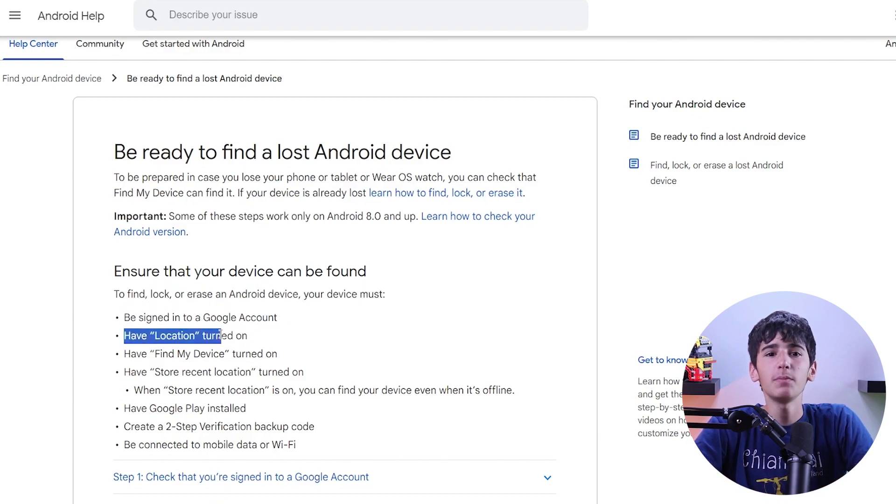
{"action": "left_click_drag", "start_coordinate": [124, 354], "coordinate": [276, 356]}
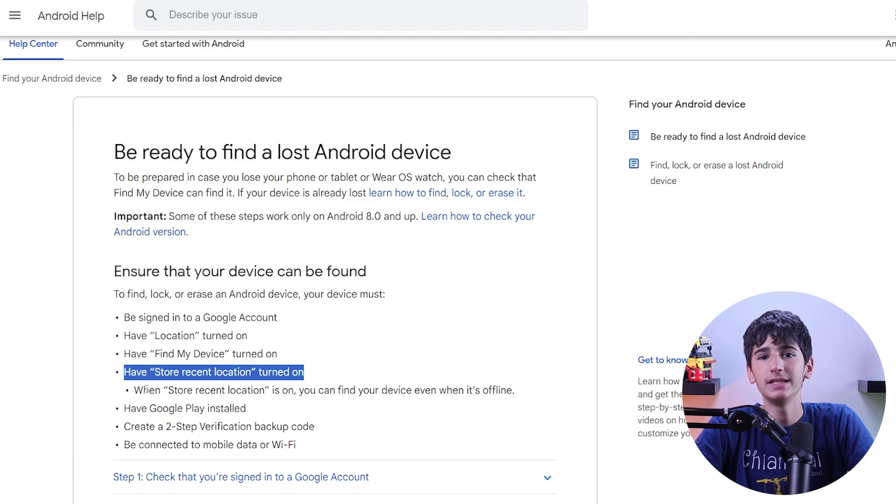
{"action": "left_click_drag", "start_coordinate": [133, 389], "coordinate": [205, 392]}
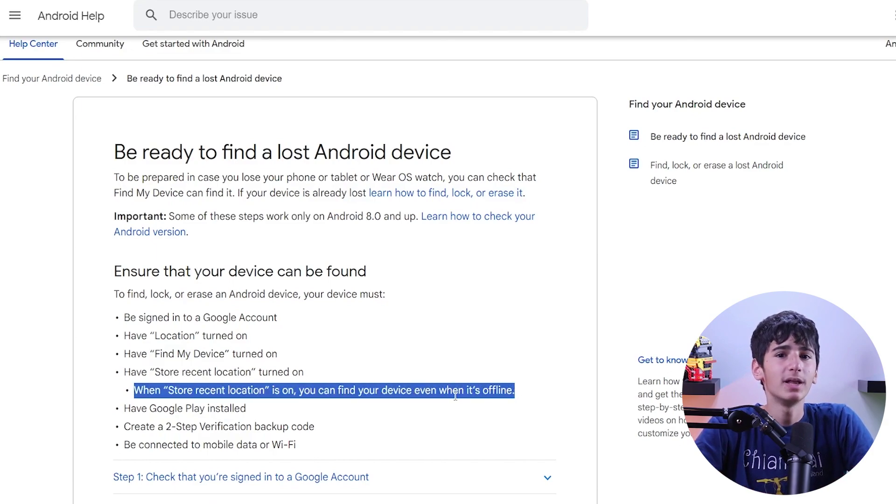
{"action": "left_click_drag", "start_coordinate": [125, 408], "coordinate": [229, 409]}
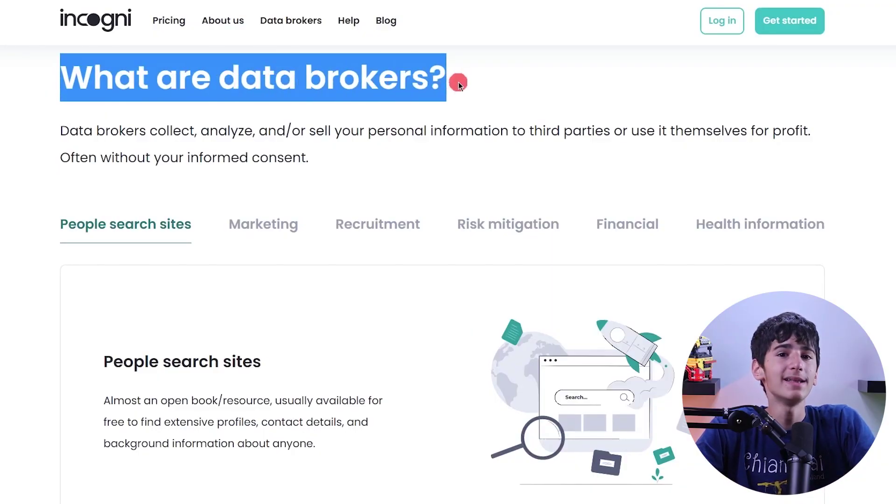
Step: Clear the highlight from the 'What are data brokers?' heading on the Incogni page
{"action": "left_click", "coordinate": [479, 81]}
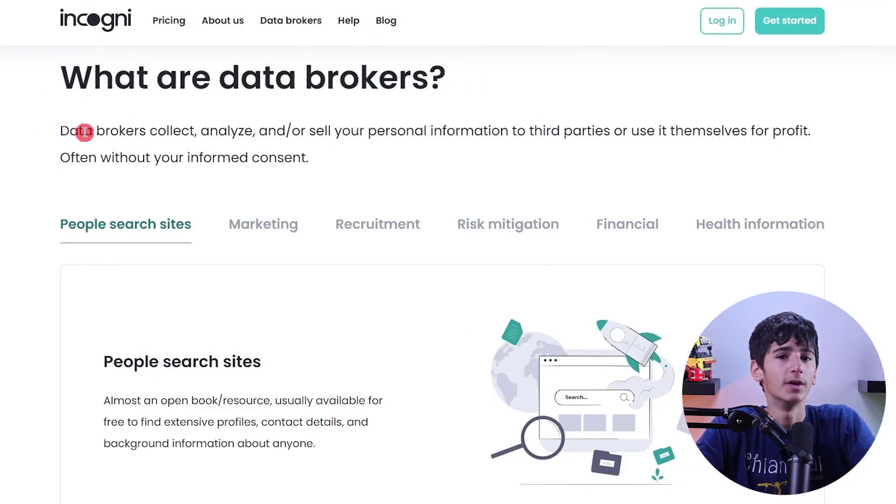